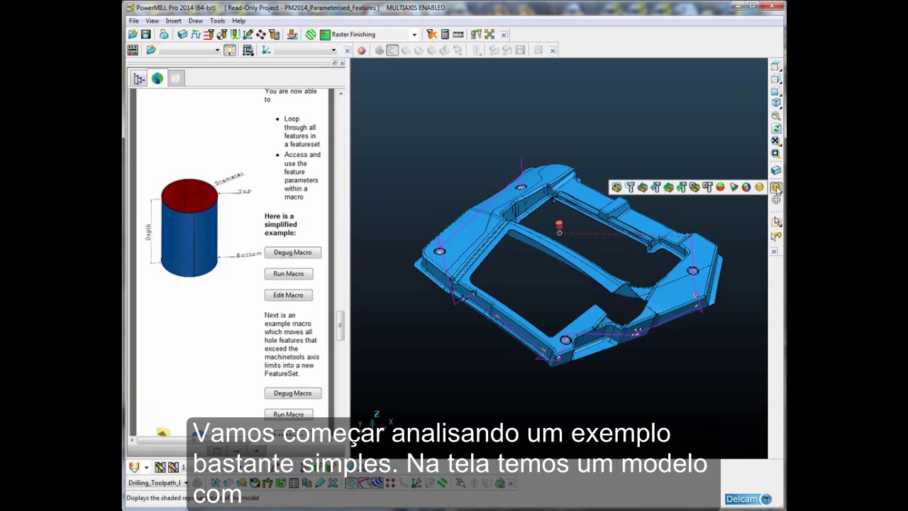
Step: Turn off model shading, zoom in on the holes and orbit around the drilling toolpath
left_click(759, 186)
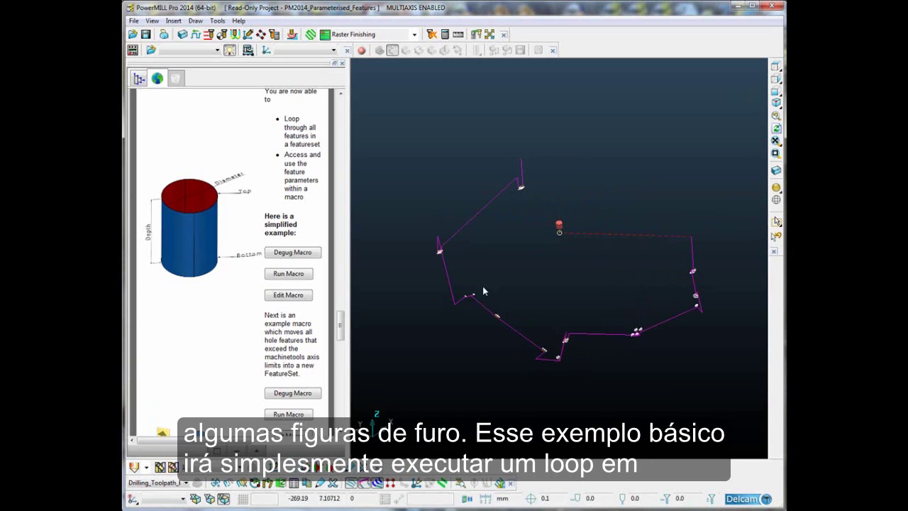
scroll(483, 291, "up", 3)
scroll(511, 277, "up", 3)
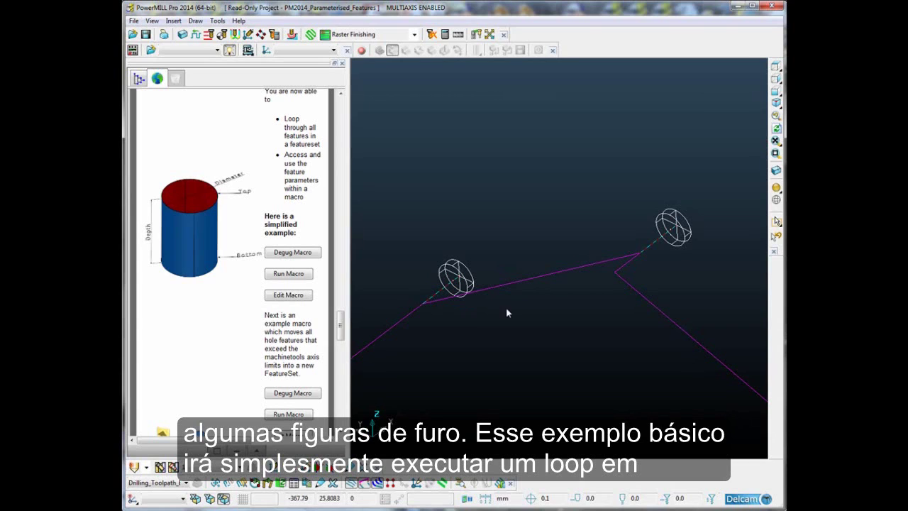
mouse_move(507, 312)
middle_mouse_down()
mouse_move(578, 217)
mouse_move(570, 280)
mouse_move(654, 259)
mouse_move(526, 267)
middle_mouse_up()
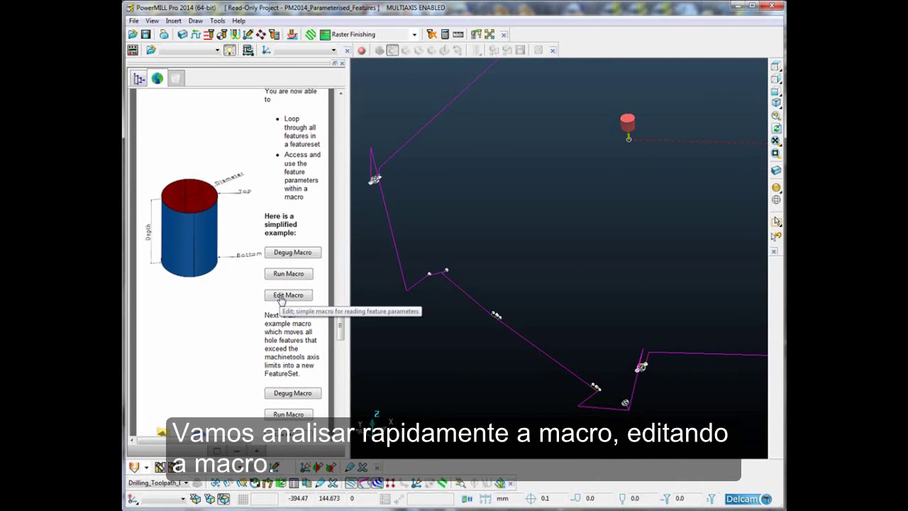
Step: Open FeatureParametersSimple.mac in Notepad++ and highlight the message declaration and the feature-set loop with $f
left_click(281, 299)
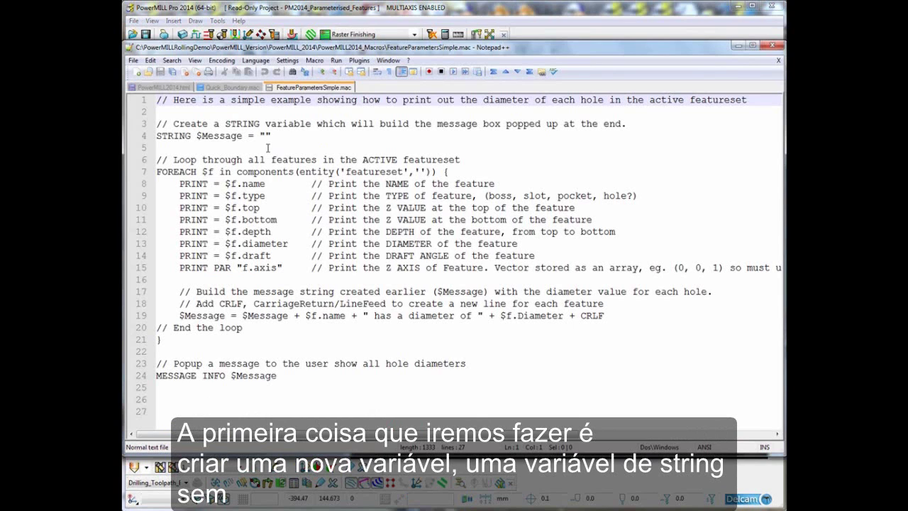
left_click_drag(284, 136, 159, 141)
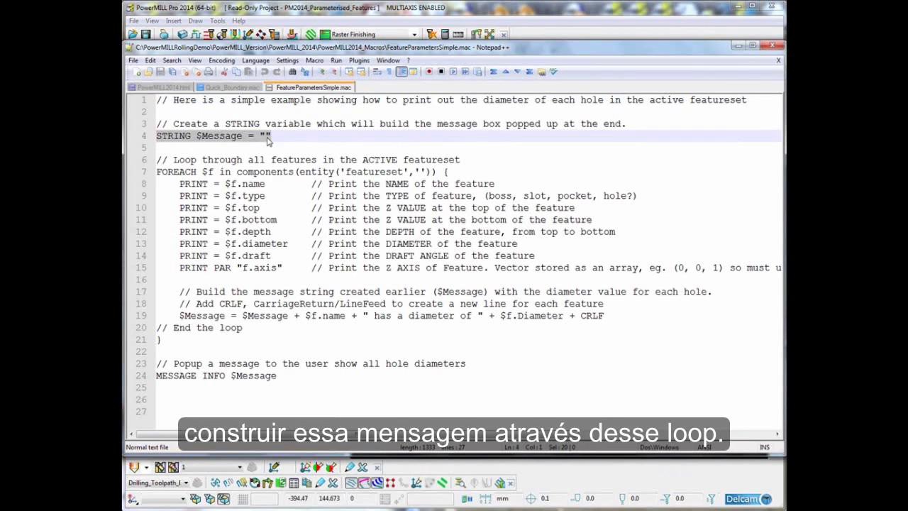
left_click_drag(156, 172, 464, 171)
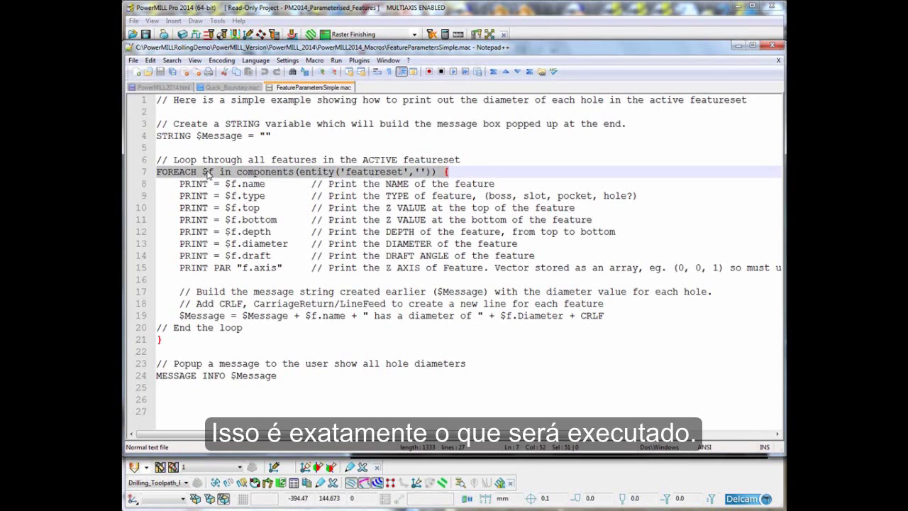
left_click_drag(214, 173, 202, 173)
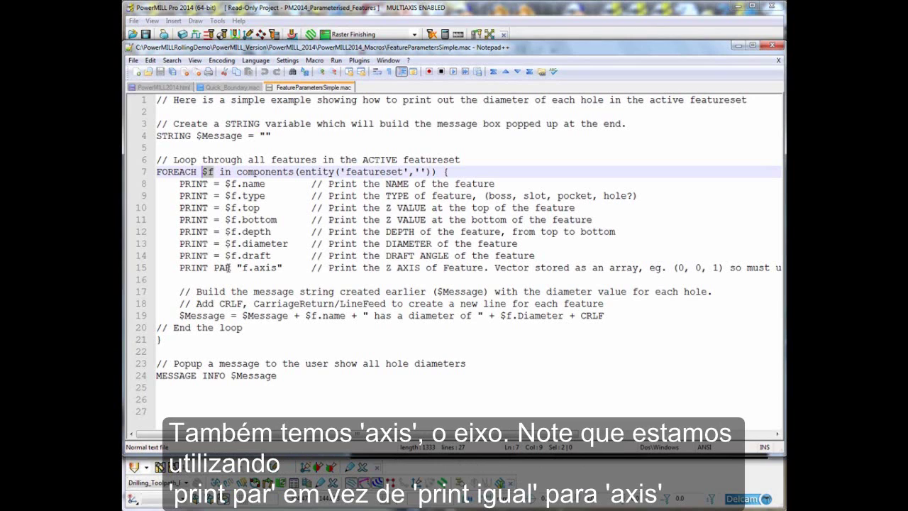
mouse_move(231, 267)
left_mouse_down()
mouse_move(180, 268)
mouse_move(180, 256)
left_mouse_up()
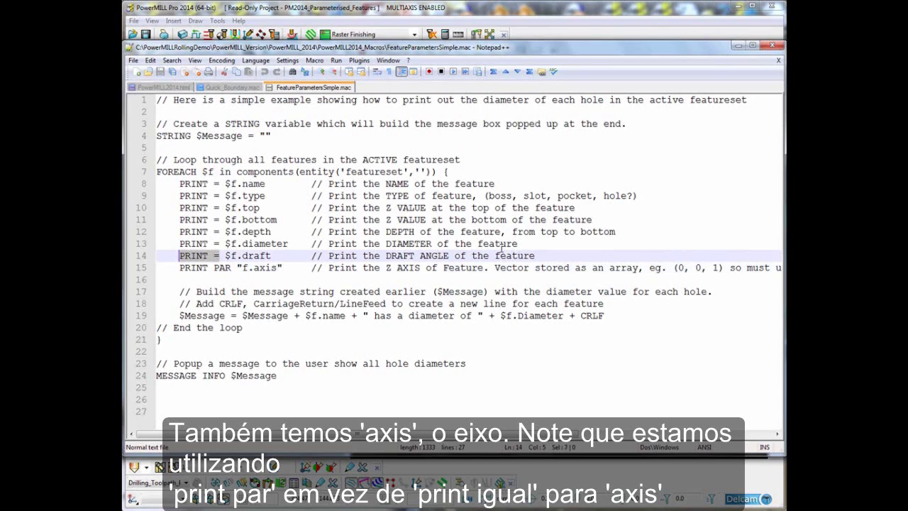
left_click(283, 268)
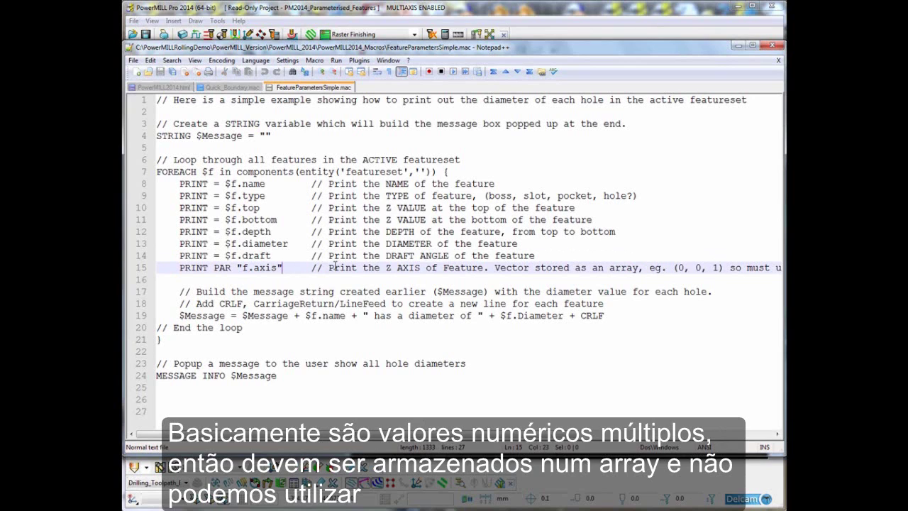
left_click_drag(220, 255, 181, 257)
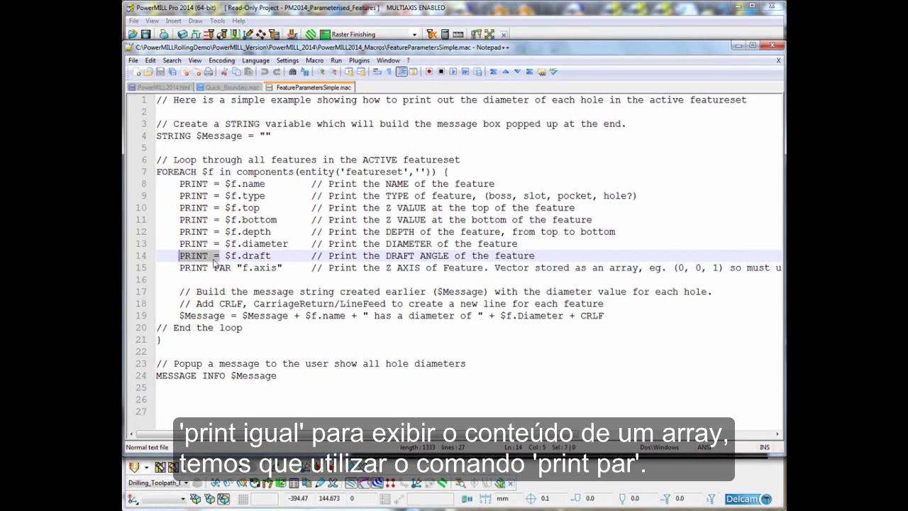
left_click_drag(234, 268, 181, 268)
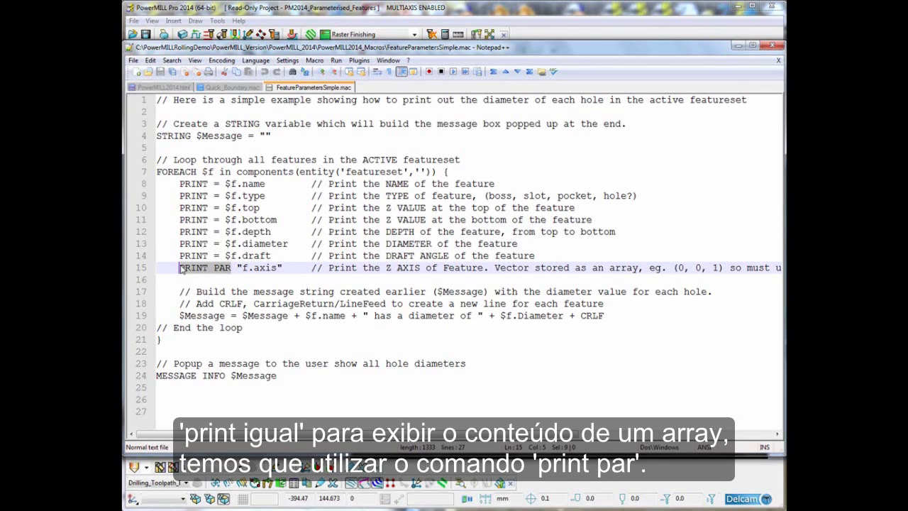
left_click(234, 268)
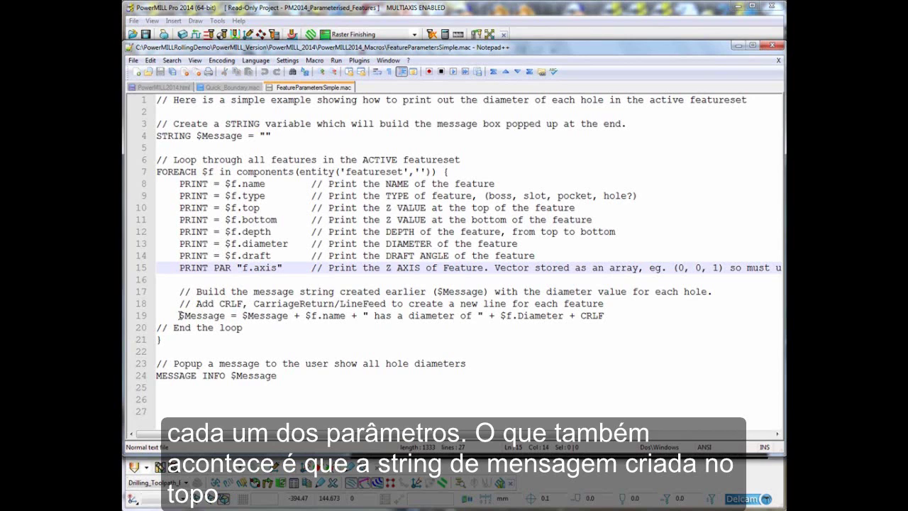
Step: Highlight the $Message line appending each feature name, 'has a diameter of' text and CRLF
left_click_drag(181, 315, 226, 315)
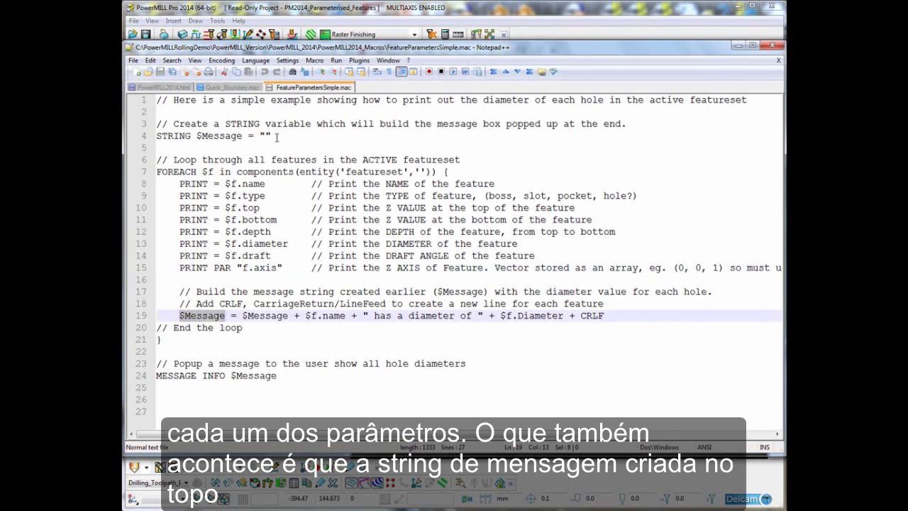
left_click_drag(275, 136, 156, 135)
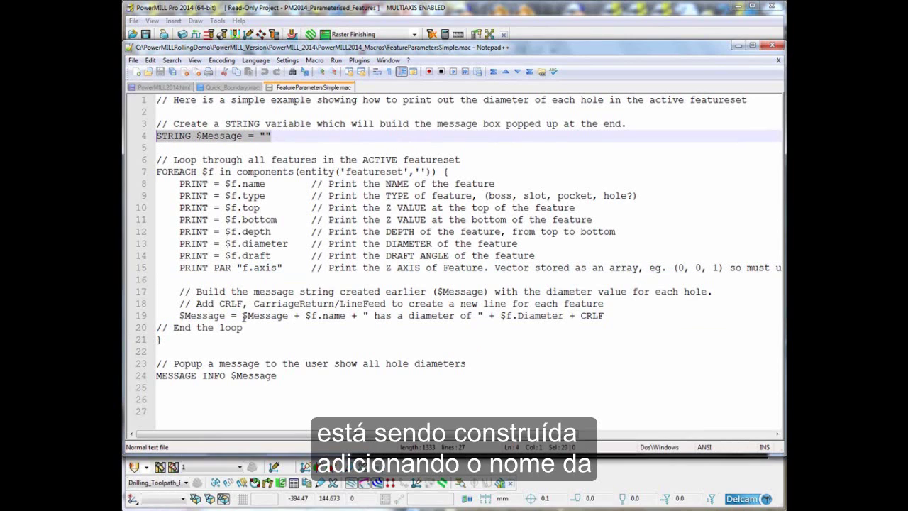
left_click_drag(242, 315, 290, 315)
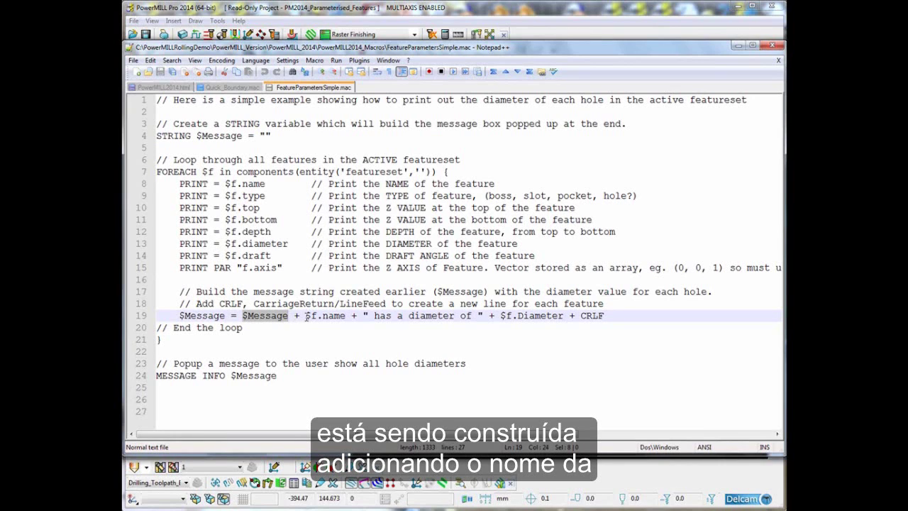
left_click_drag(305, 315, 346, 315)
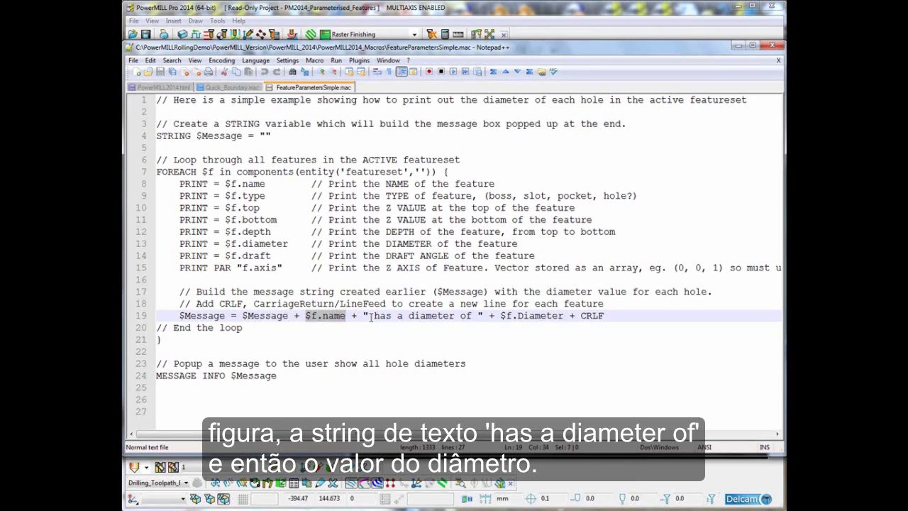
left_click_drag(368, 316, 564, 315)
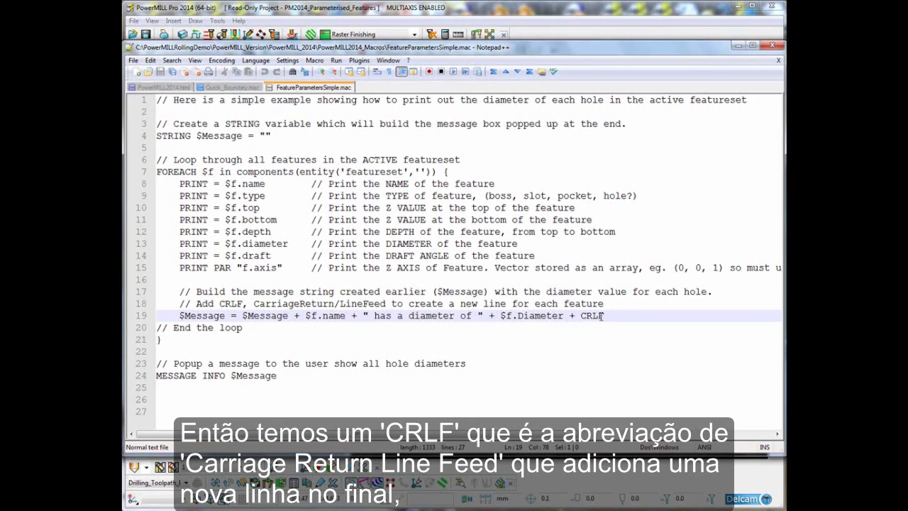
left_click_drag(604, 316, 580, 315)
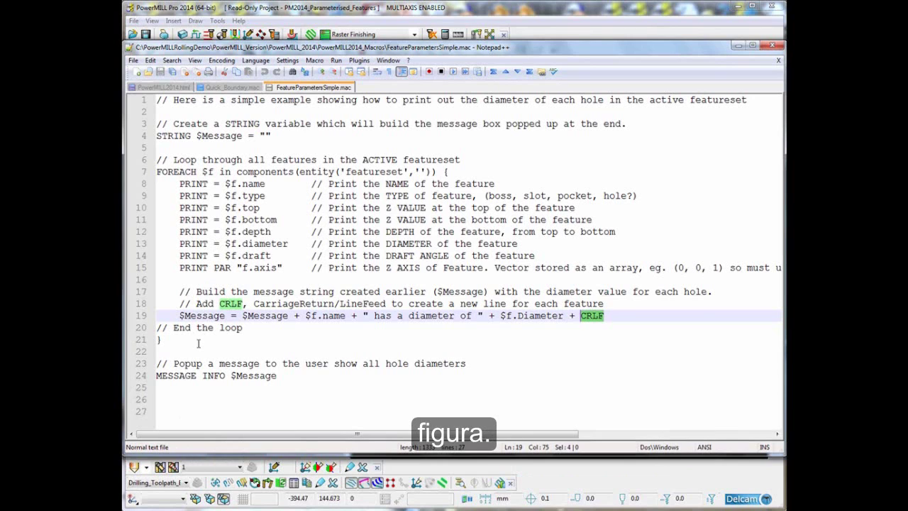
Step: Point out the loop's closing brace and the MESSAGE INFO $Message line
left_click(202, 340)
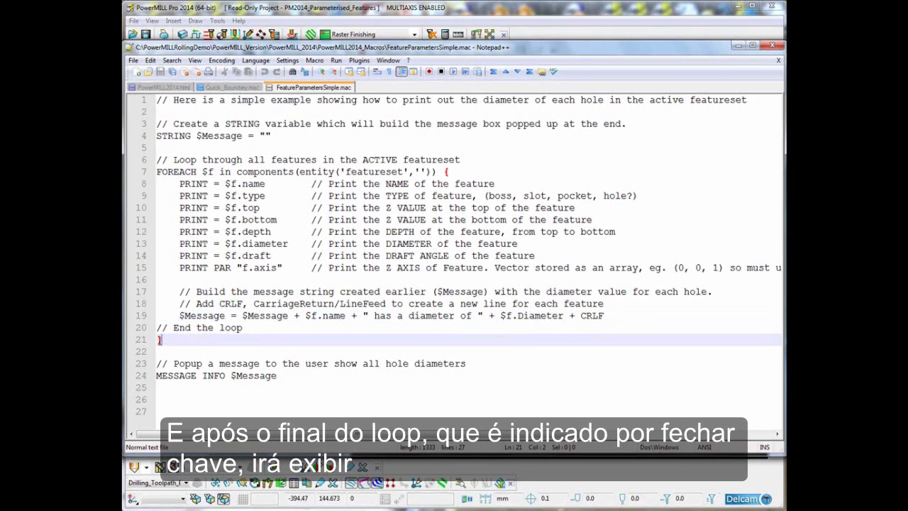
left_click(173, 352)
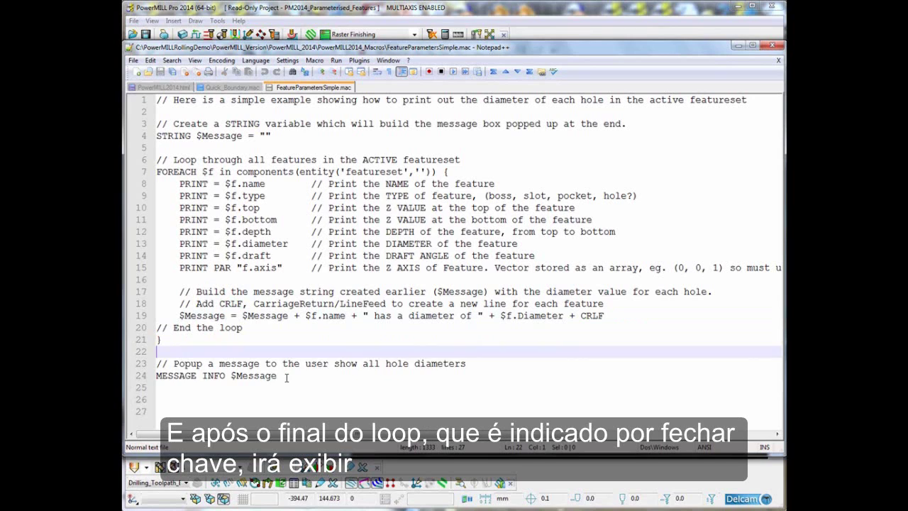
left_click_drag(285, 377, 149, 382)
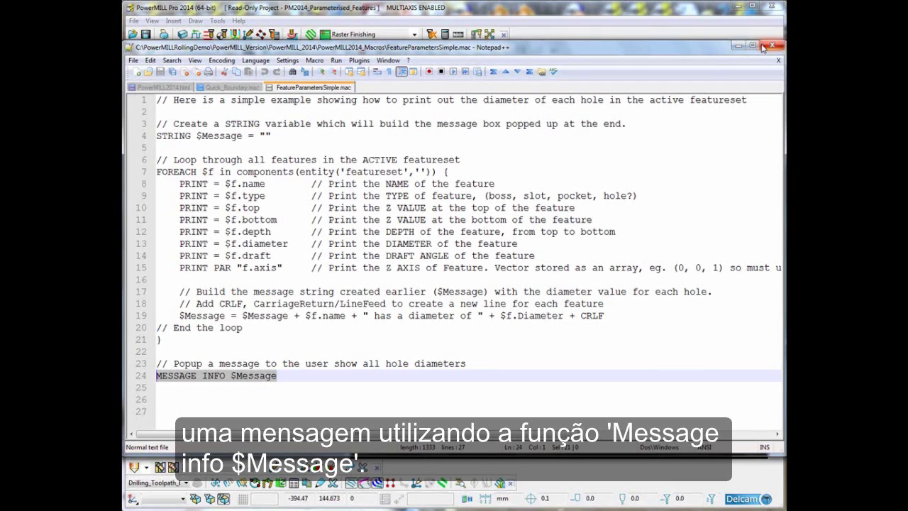
Step: Minimize Notepad++ and run the simple feature-parameter macro from the help panel
left_click(739, 47)
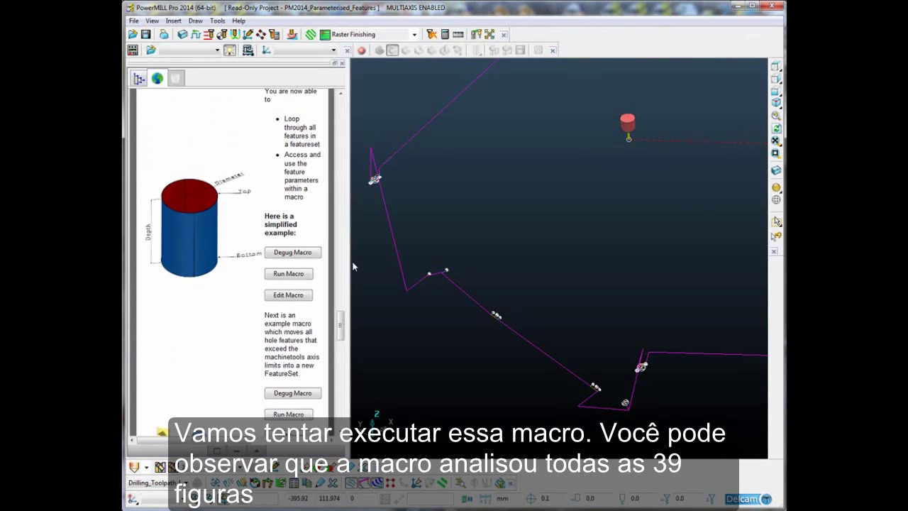
left_click(290, 274)
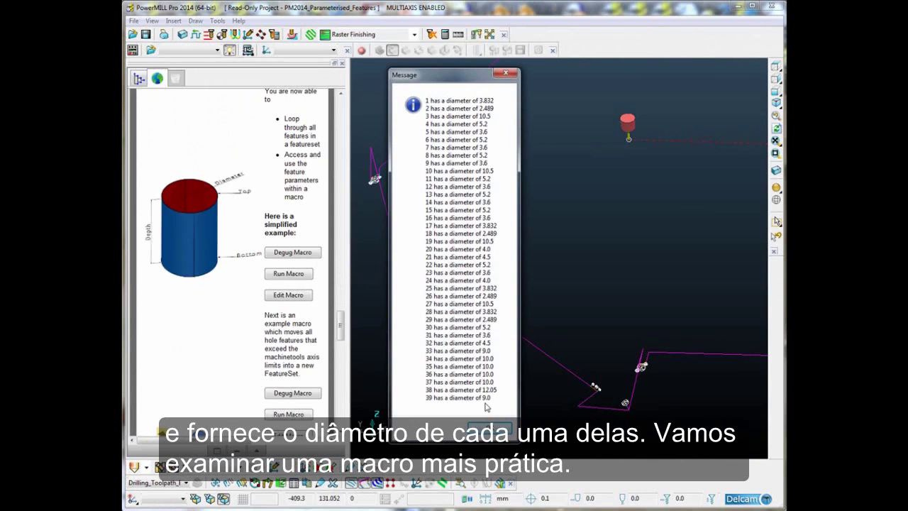
Step: Close the hole-diameter report, switch to the Explorer, and show the shaded part again
left_click(495, 427)
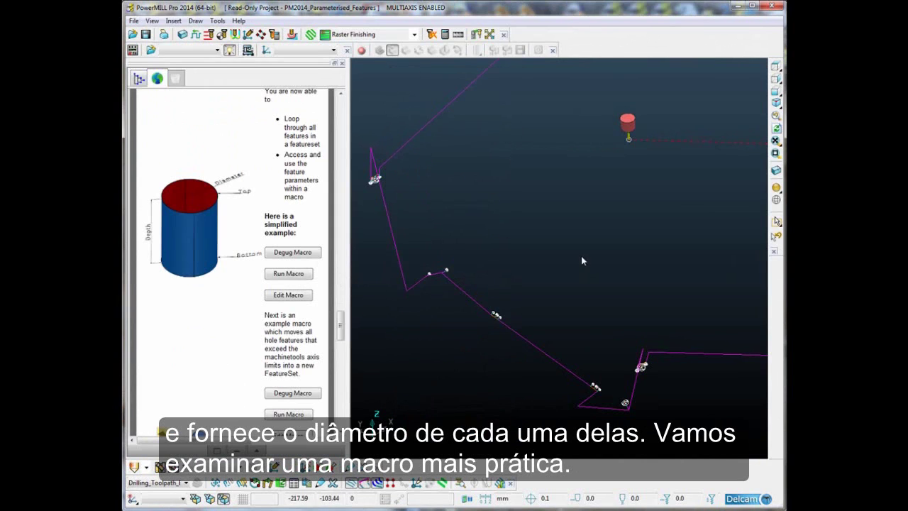
scroll(581, 261, "down", 3)
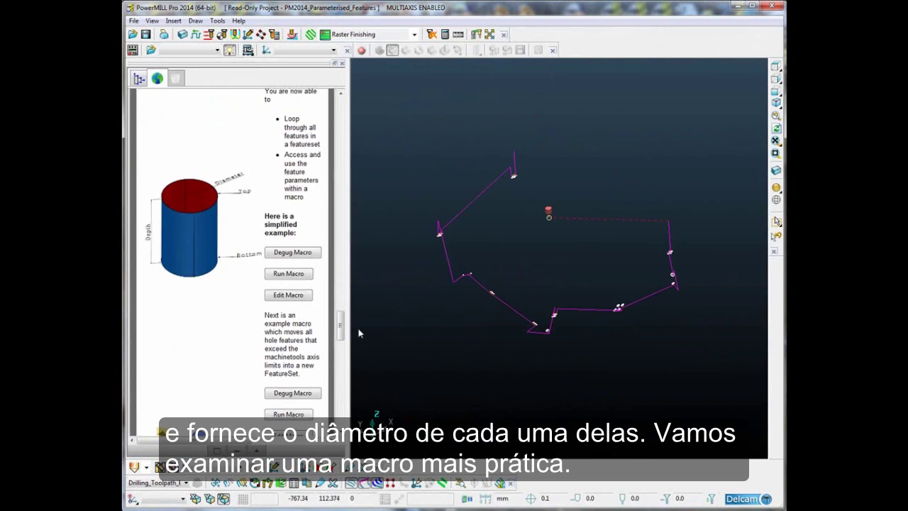
scroll(339, 339, "down", 1)
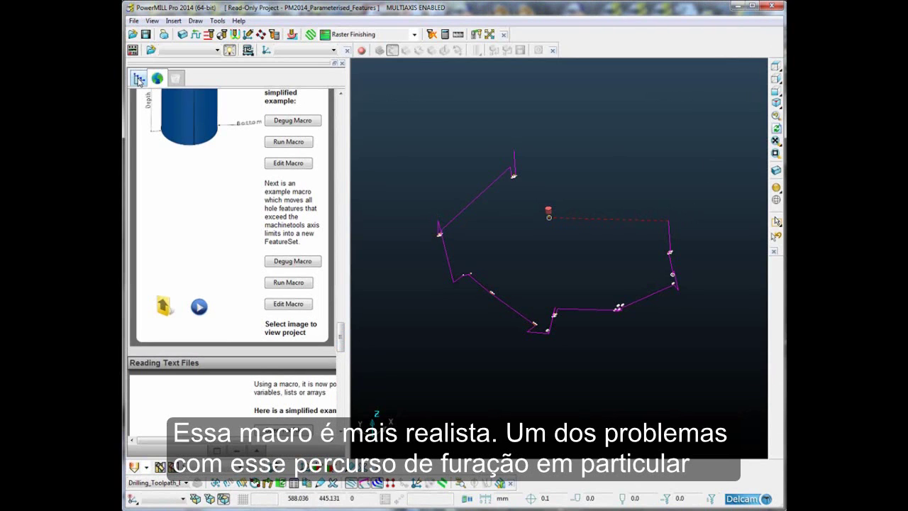
left_click(138, 80)
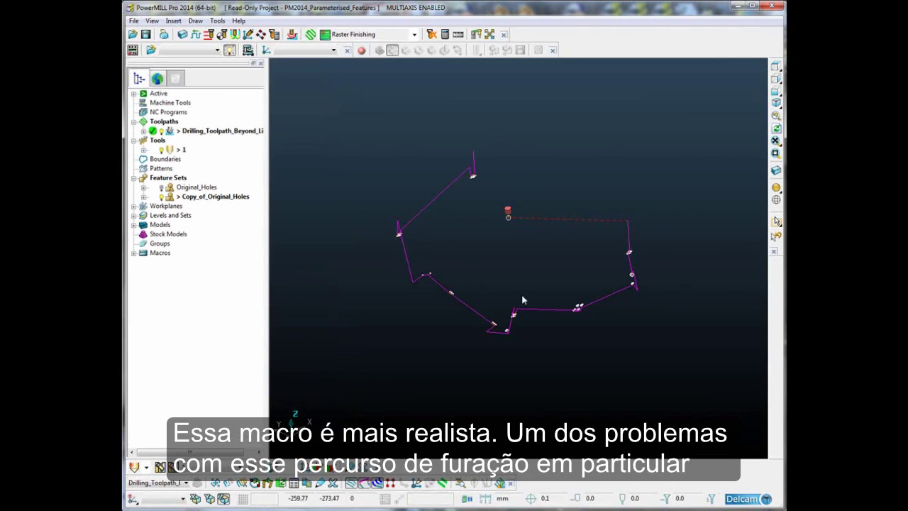
mouse_move(523, 297)
middle_mouse_down()
mouse_move(411, 223)
mouse_move(454, 234)
middle_mouse_up()
left_click(776, 187)
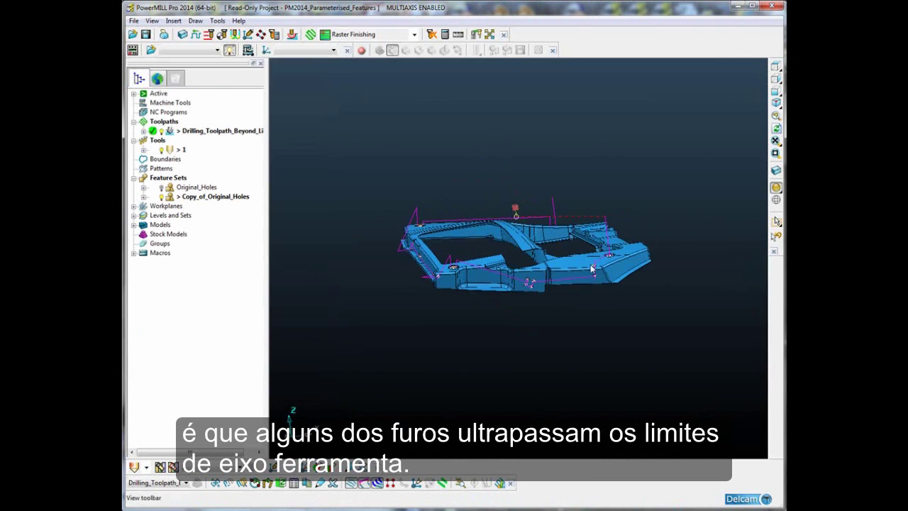
mouse_move(381, 283)
middle_mouse_down()
mouse_move(437, 299)
mouse_move(468, 269)
middle_mouse_up()
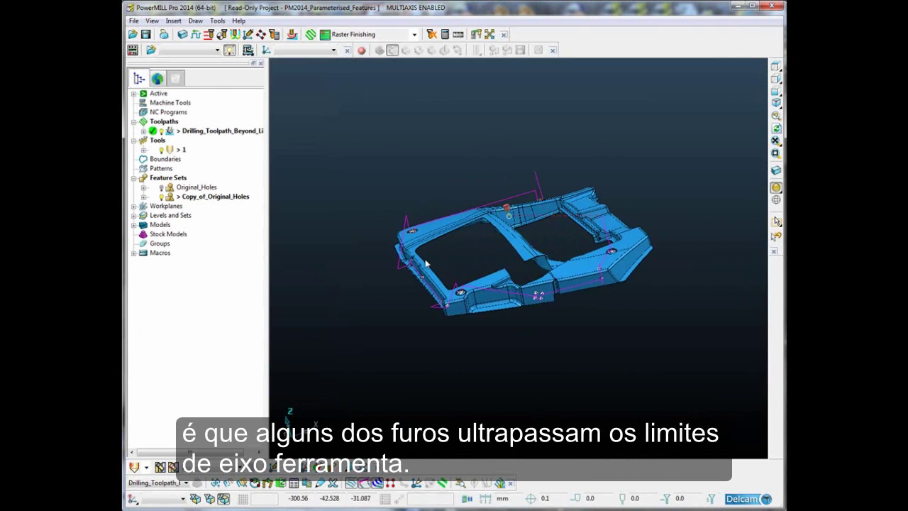
scroll(489, 244, "up", 5)
Step: Place the drilling tool at the nearest hole with Simulate from Nearest Point
left_click(488, 243)
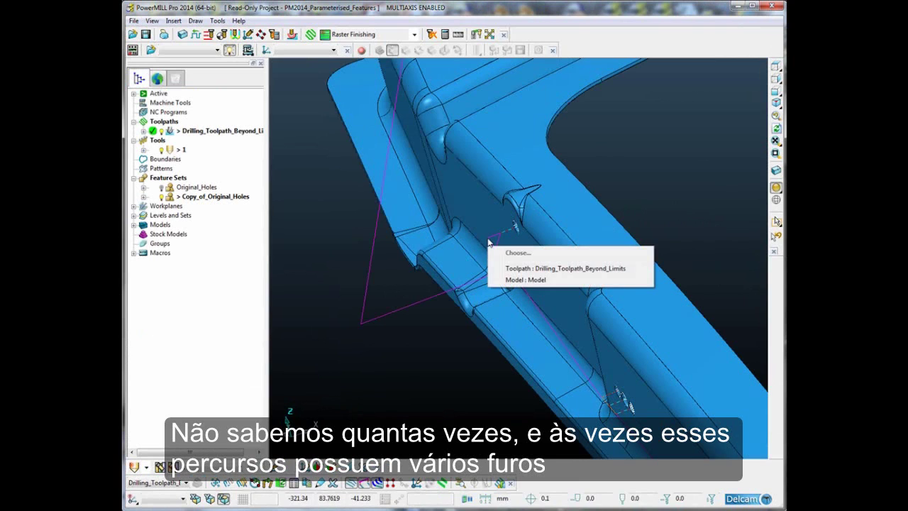
left_click(539, 268)
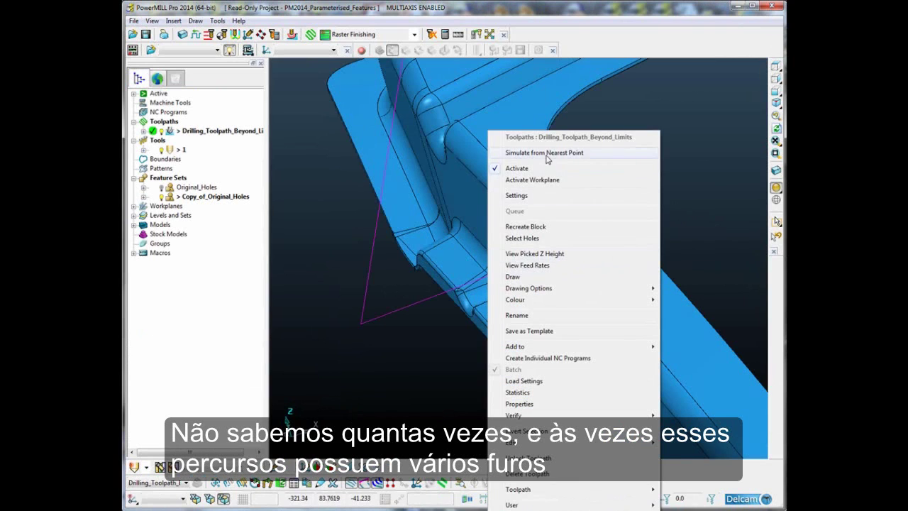
left_click(549, 151)
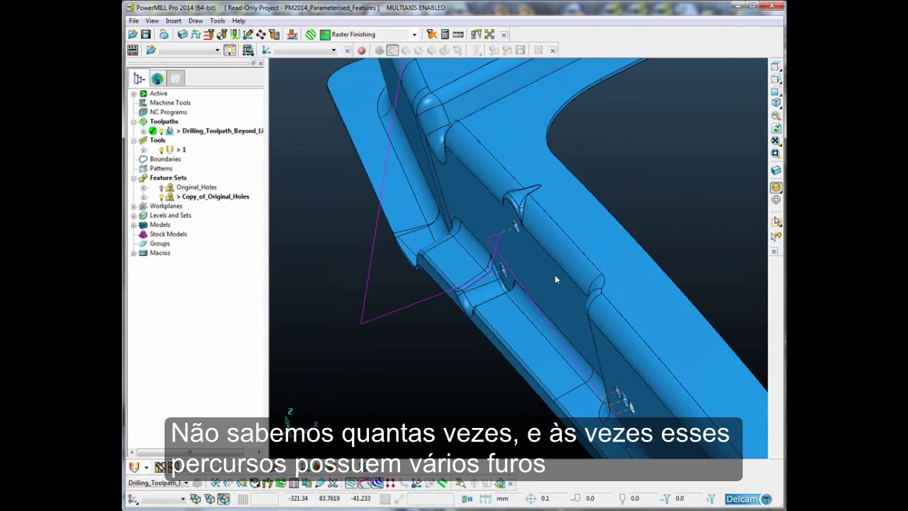
scroll(545, 310, "down", 3)
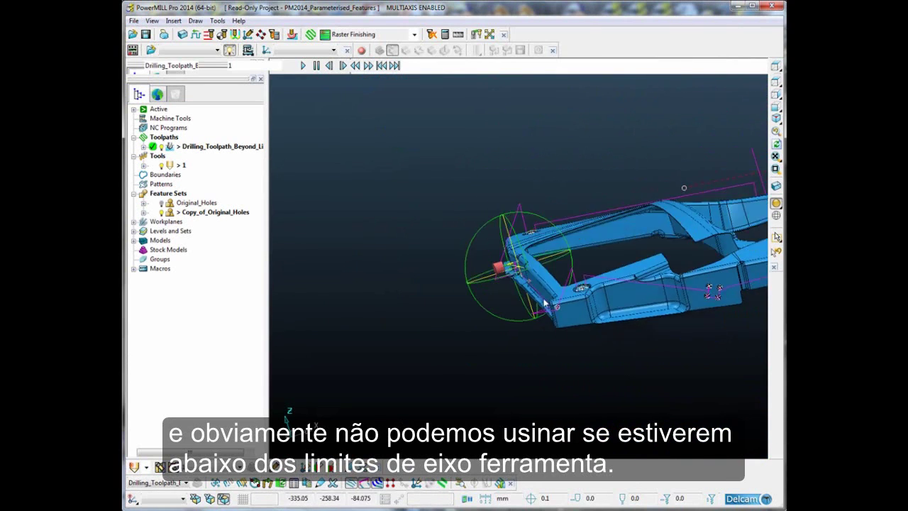
Step: Hide the shaded part and rotate to a near-top view of the drilling toolpath
middle_click_drag(545, 310, 683, 187)
left_click(776, 106)
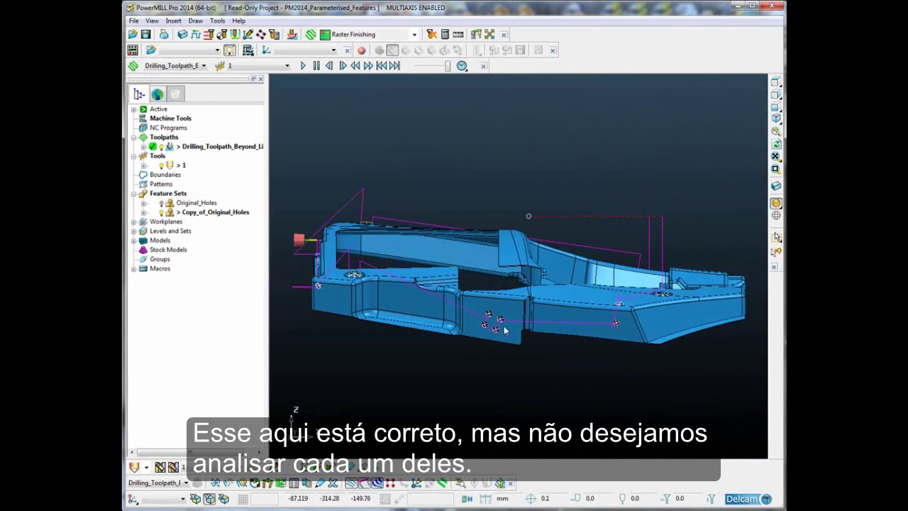
middle_click_drag(493, 326, 553, 269)
left_click(776, 205)
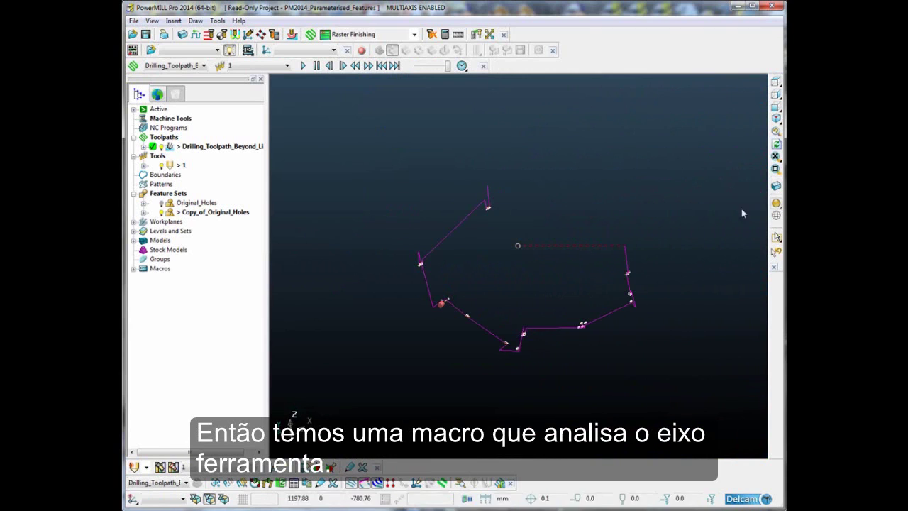
middle_click_drag(480, 308, 515, 304)
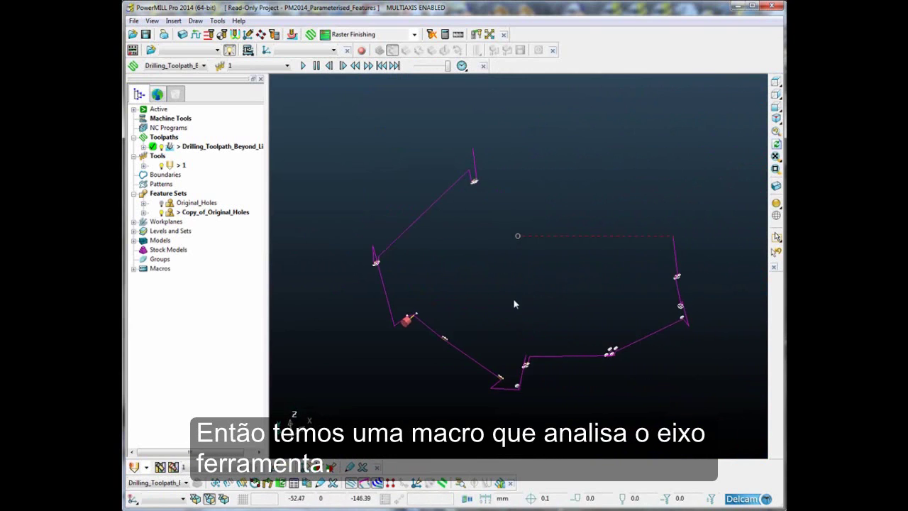
Step: Run the out-of-limits example macro with 90° maximum tilt, moving six holes to Copy_of_Original_Holes_1
left_click(157, 94)
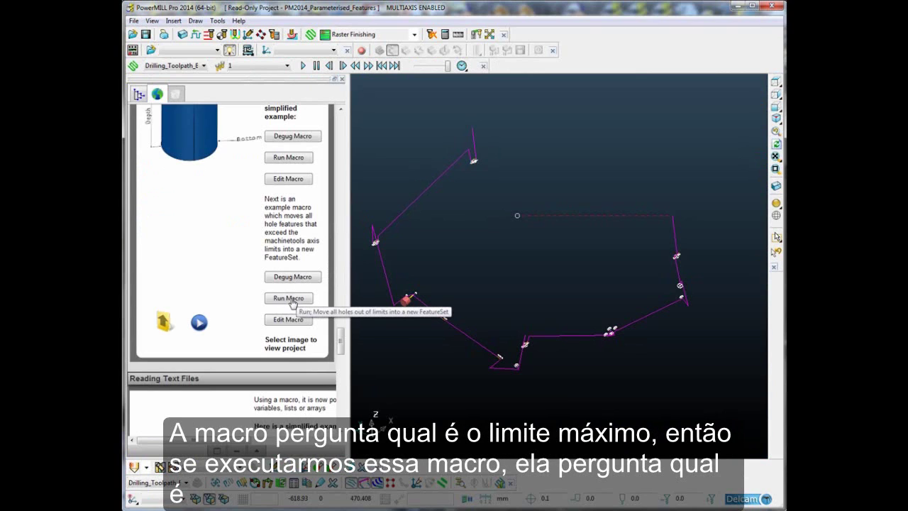
left_click(289, 299)
type("90")
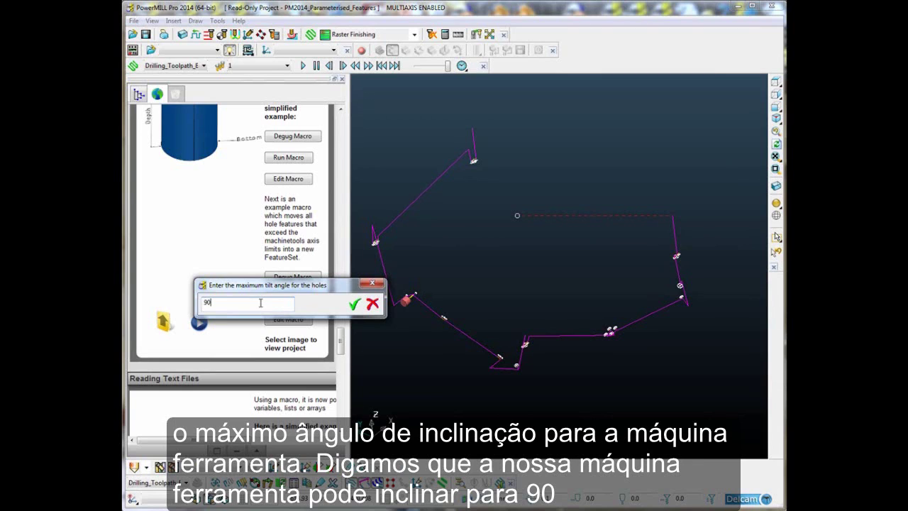
left_click(354, 305)
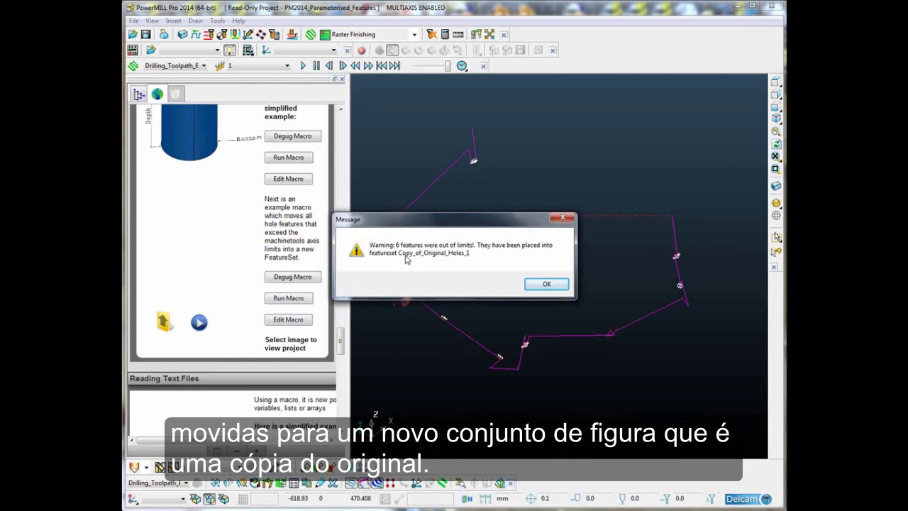
left_click(546, 285)
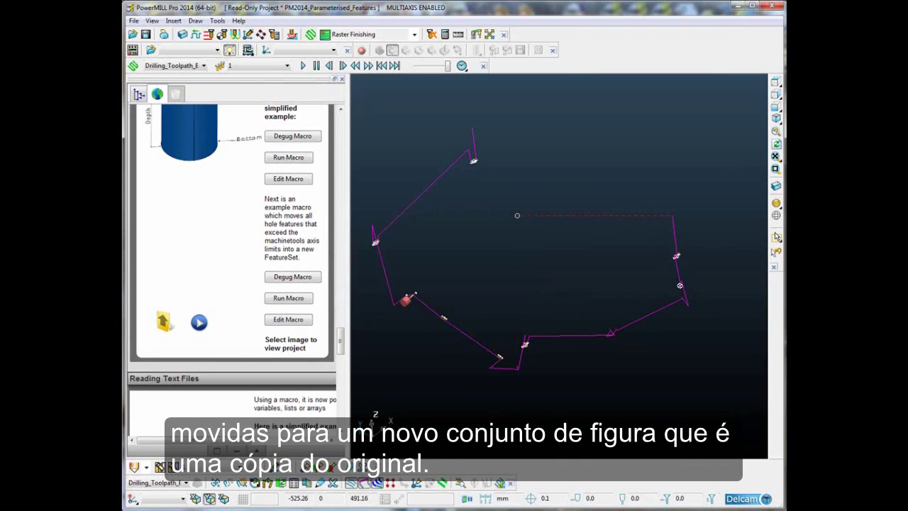
left_click(138, 94)
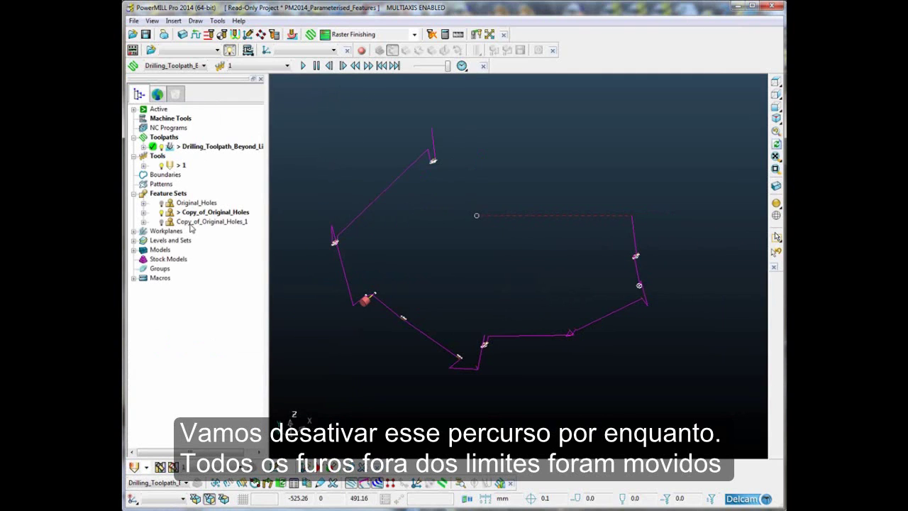
Step: Deactivate the drilling toolpath, then activate Copy_of_Original_Holes_1 to show its hole markers
double_click(172, 147)
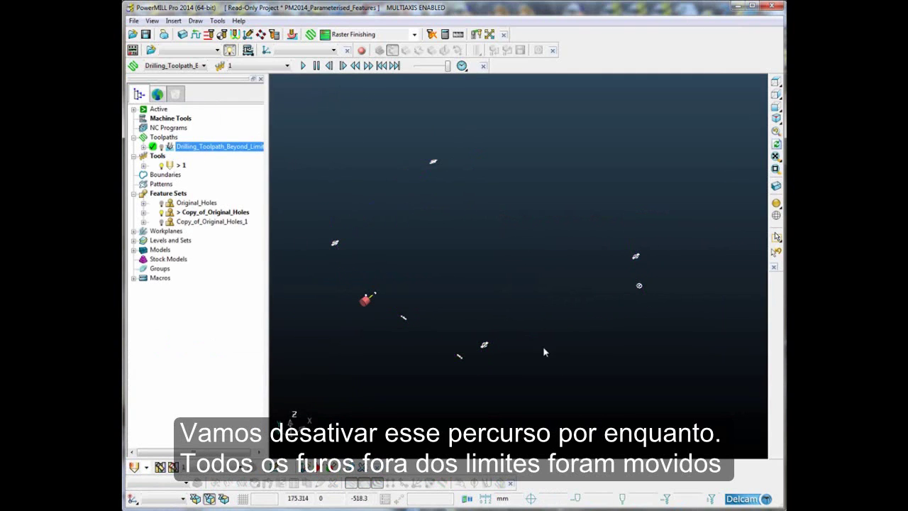
mouse_move(503, 319)
middle_mouse_down()
mouse_move(405, 269)
mouse_move(290, 258)
middle_mouse_up()
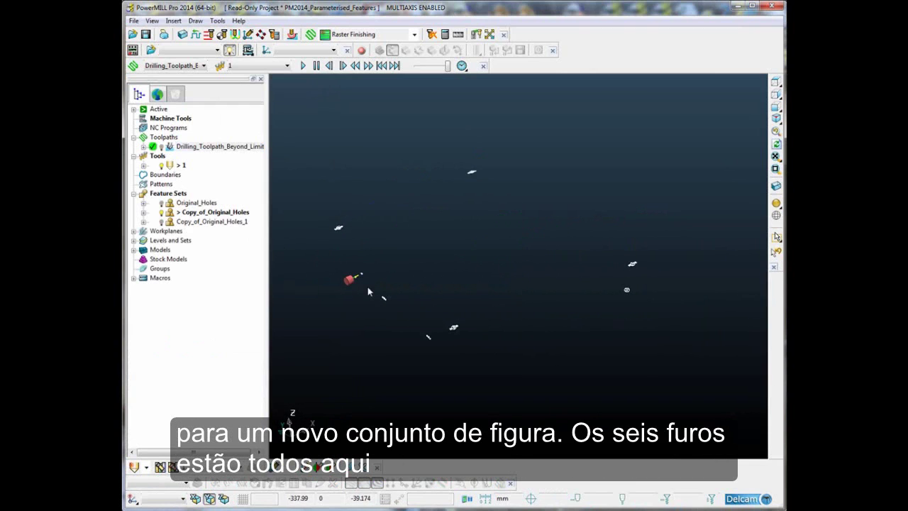
left_click(162, 222)
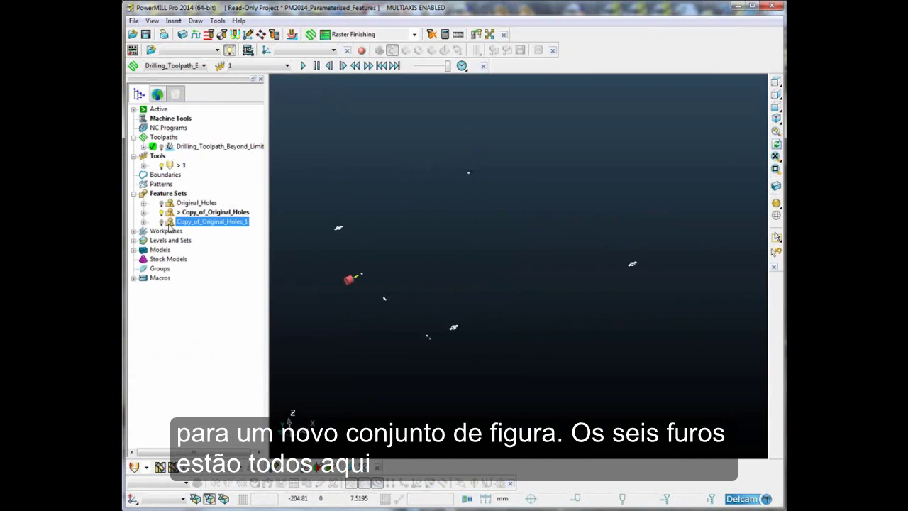
double_click(168, 224)
middle_click_drag(534, 344, 632, 303)
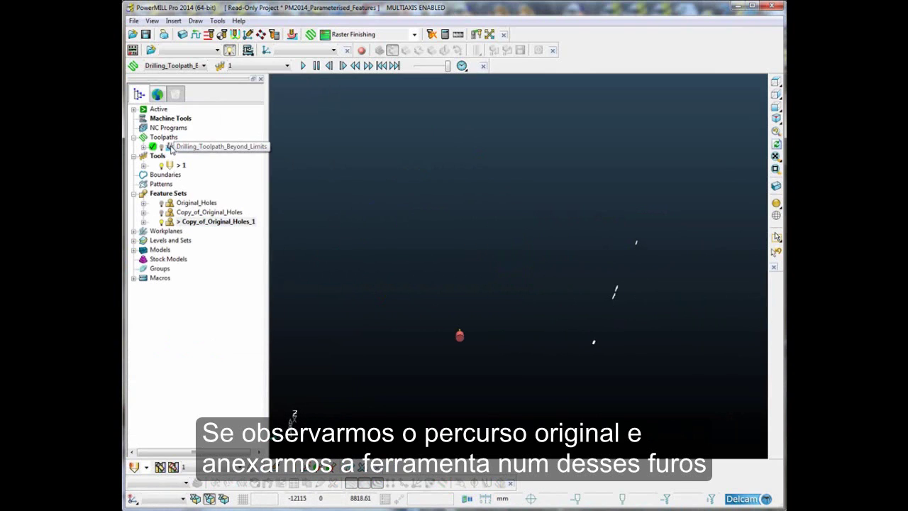
Step: Reactivate the drilling toolpath and place the tool at the nearest out-of-limit hole
double_click(206, 146)
mouse_move(556, 380)
middle_mouse_down()
mouse_move(608, 359)
mouse_move(627, 271)
middle_mouse_up()
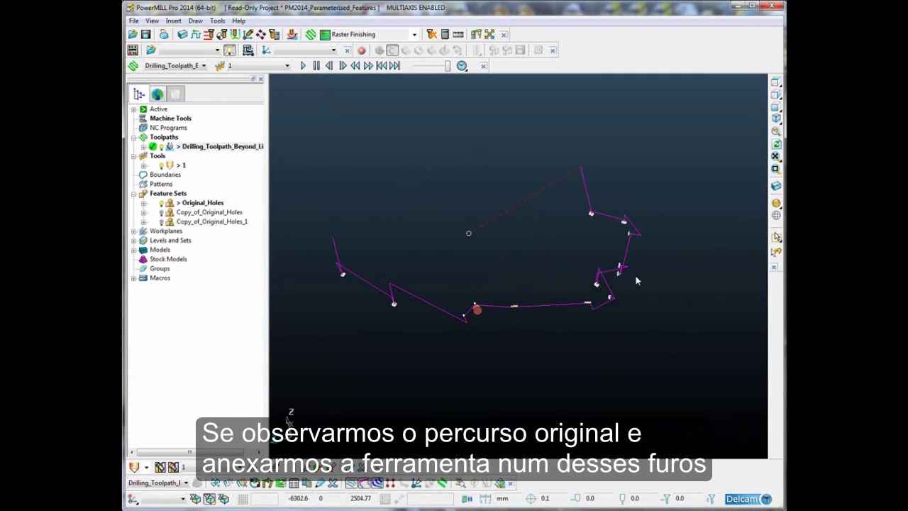
right_click(627, 270)
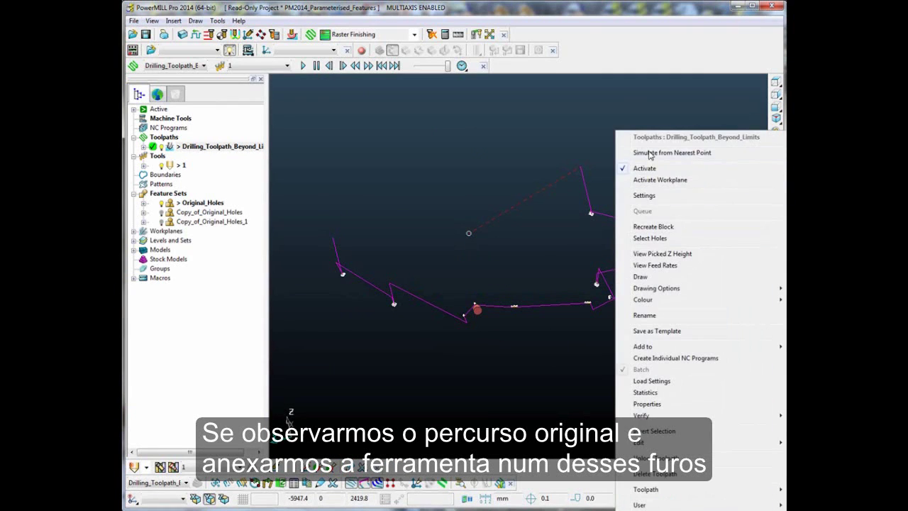
left_click(646, 155)
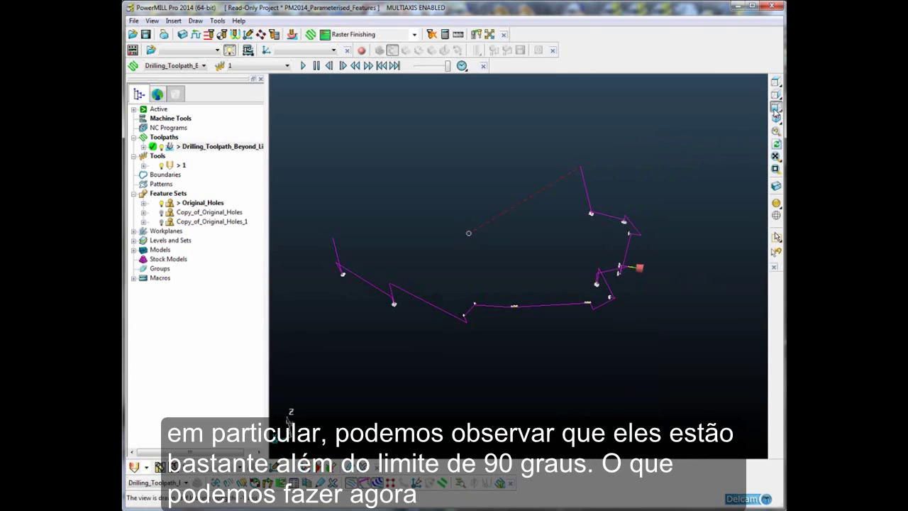
Step: Rotate around the tool's angle at the hole and show the shaded part again
left_click(776, 109)
middle_click_drag(454, 312, 383, 292)
scroll(426, 319, "up", 3)
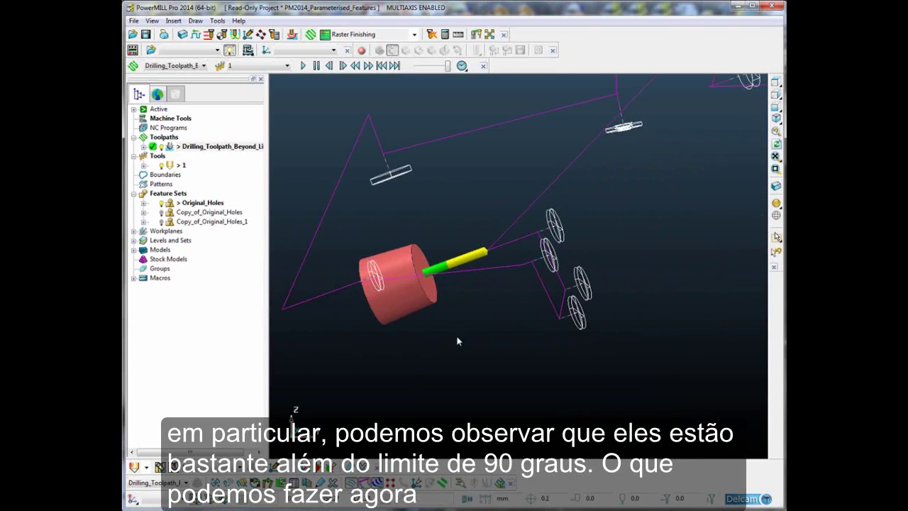
scroll(456, 335, "down", 2)
mouse_move(492, 327)
middle_mouse_down()
mouse_move(611, 293)
mouse_move(567, 283)
mouse_move(503, 280)
mouse_move(751, 355)
middle_mouse_up()
left_click(776, 202)
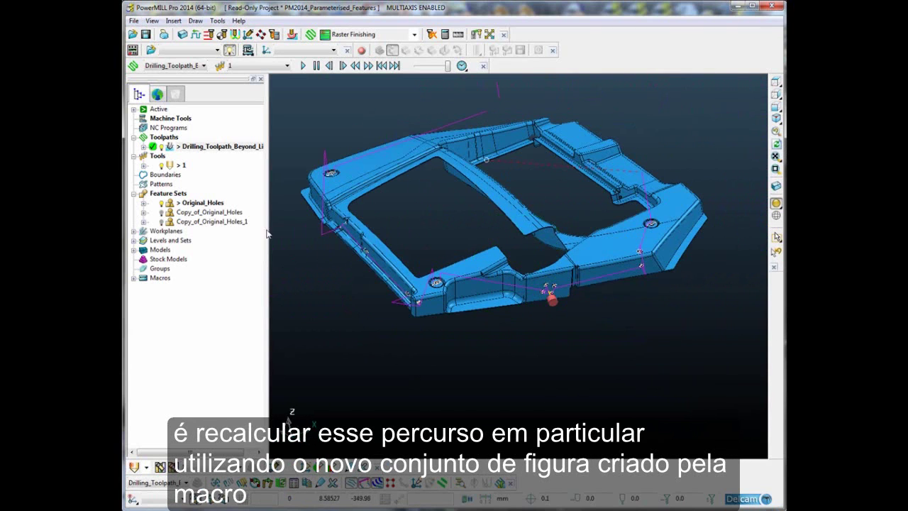
Step: Recalculate the drilling settings on Copy_of_Original_Holes, producing Drilling_Toolpath_Beyond_Limits_1
right_click(174, 146)
left_click(212, 199)
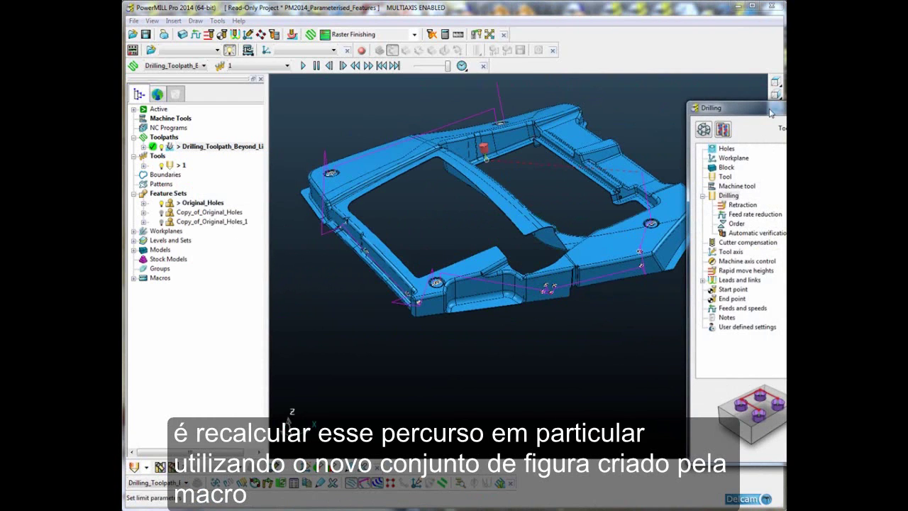
left_click_drag(772, 112, 591, 75)
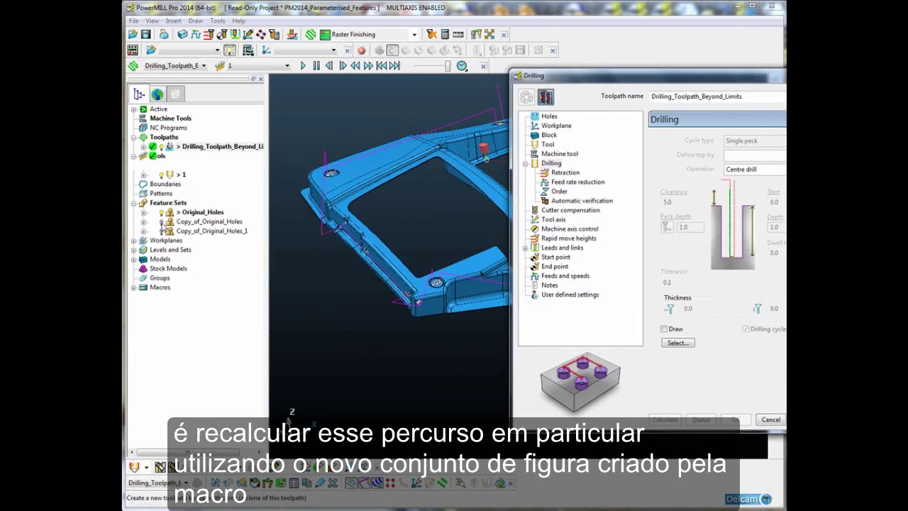
left_click(172, 224)
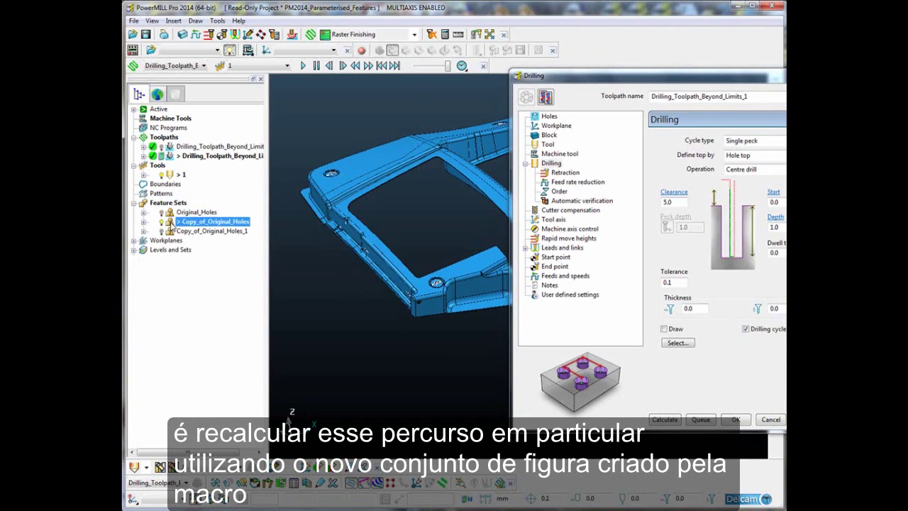
left_click(666, 420)
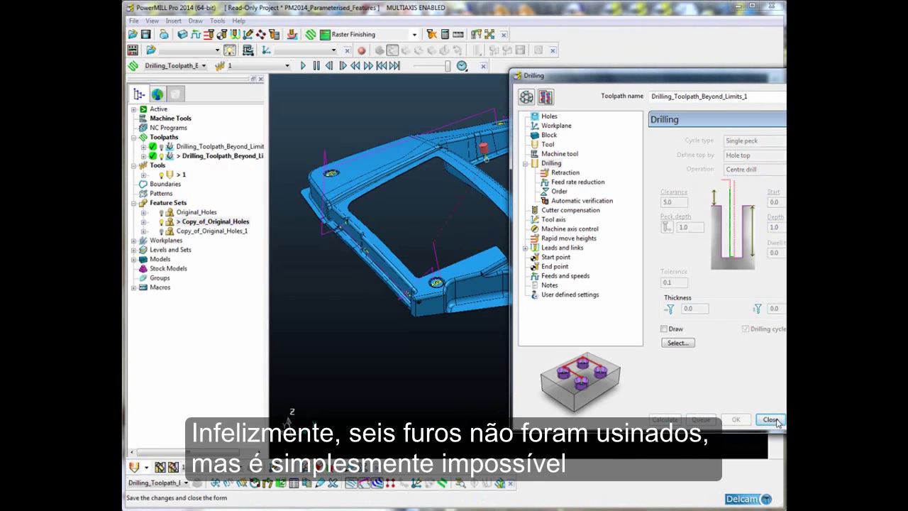
left_click(770, 419)
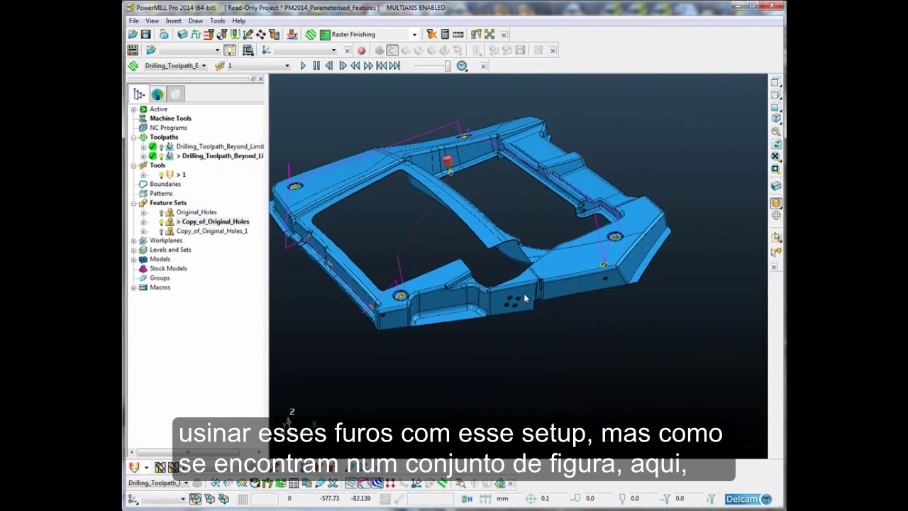
Step: Zoom in on the four side holes and activate Copy_of_Original_Holes_1
scroll(500, 306, "up", 5)
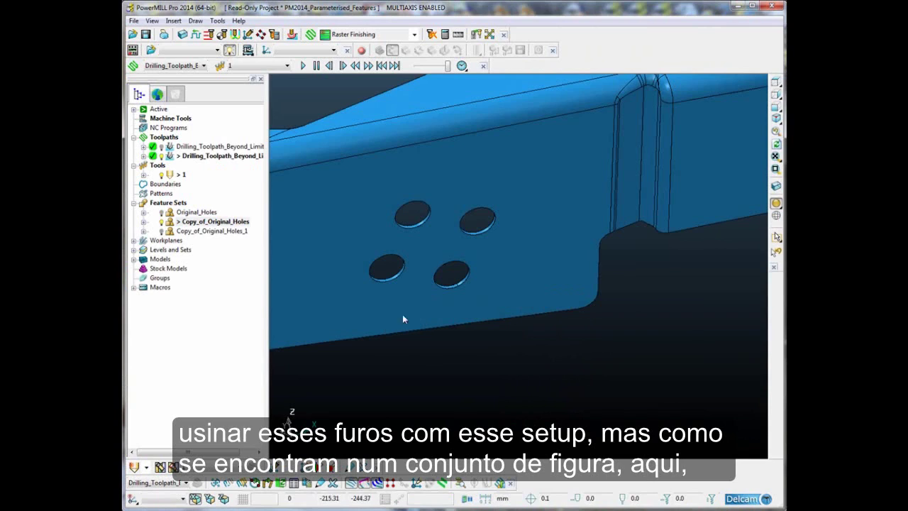
left_click(171, 232)
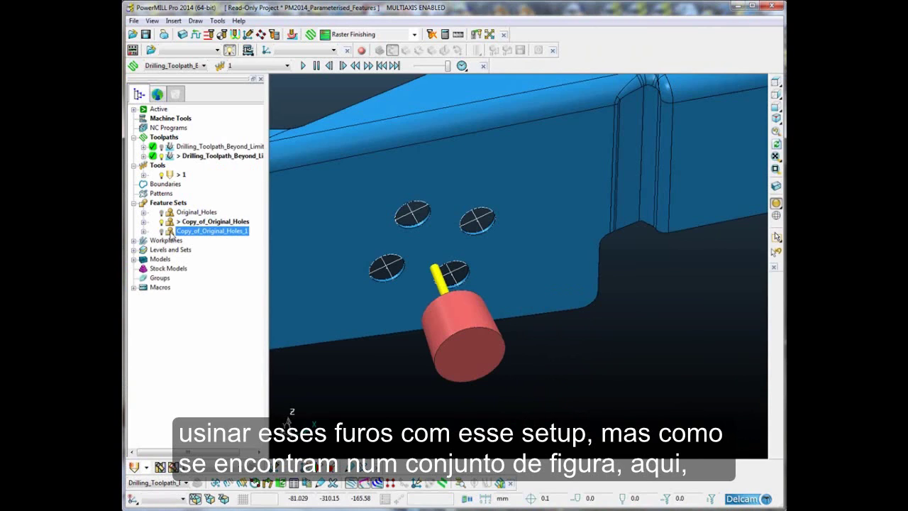